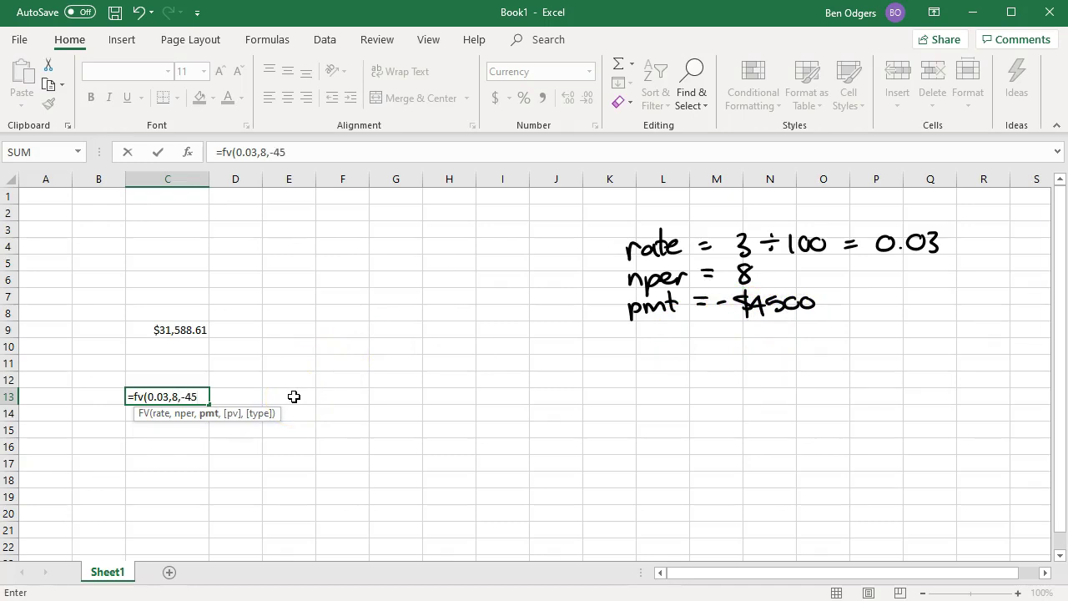
Complete the future value formula in C13 as =FV(0.03,8,-4500)
{"action": "left_click", "coordinate": [287, 390]}
{"action": "type", "text": ")"}
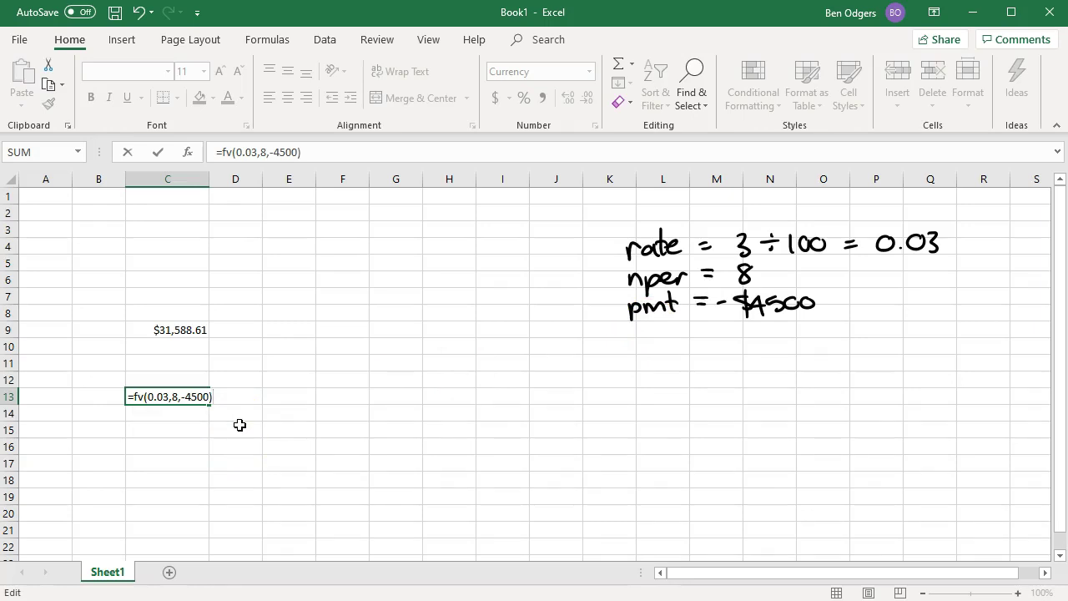
{"action": "key", "text": "Return"}
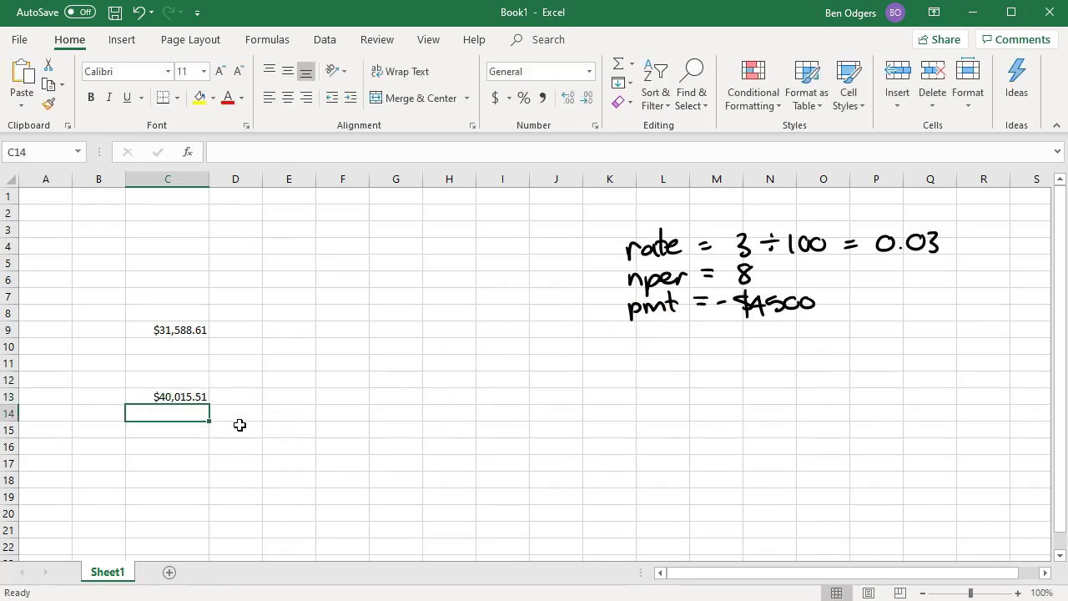
{"action": "left_click", "coordinate": [184, 395]}
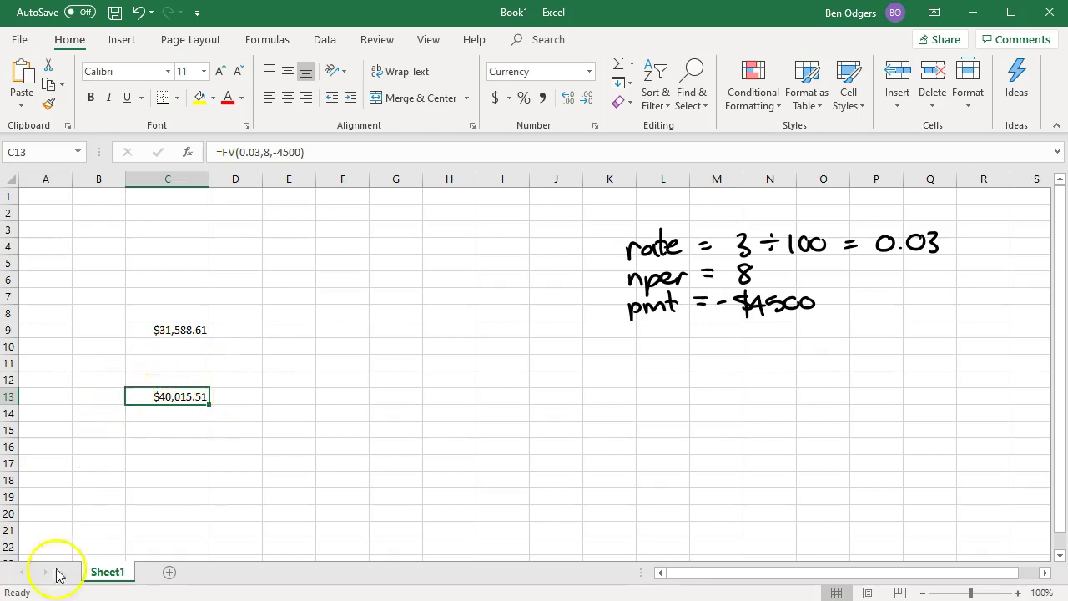
Paste the handwritten heading "Scenario 1" and place it directly above the rate line of the existing notes
{"action": "left_click", "coordinate": [167, 496]}
{"action": "left_click", "coordinate": [509, 215]}
{"action": "key", "text": "ctrl+v"}
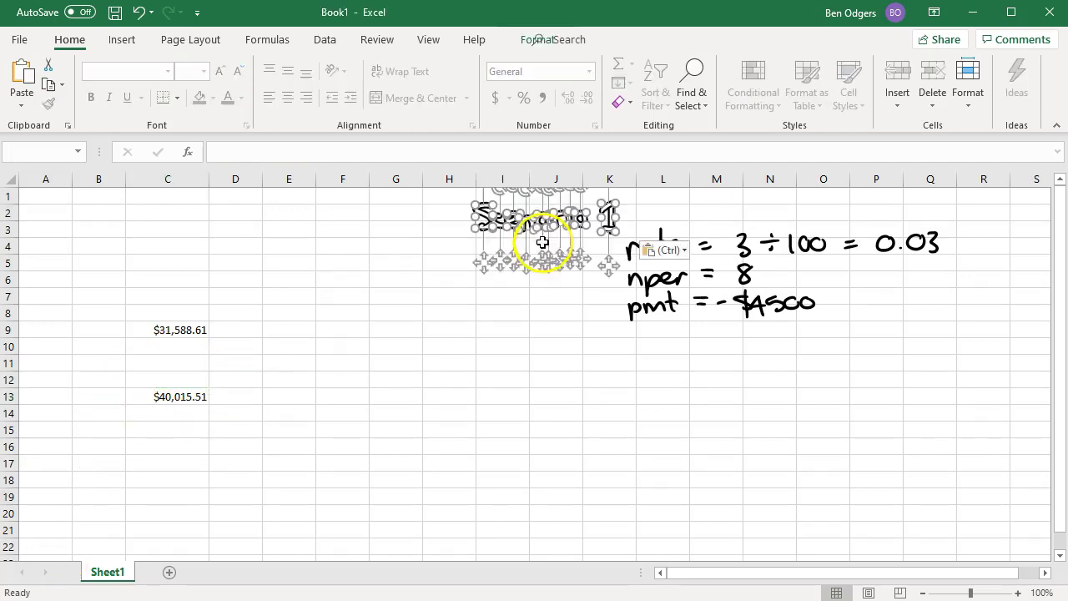
{"action": "mouse_move", "coordinate": [486, 259]}
{"action": "left_mouse_down"}
{"action": "mouse_move", "coordinate": [583, 247]}
{"action": "mouse_move", "coordinate": [628, 258]}
{"action": "left_mouse_up"}
{"action": "left_click", "coordinate": [556, 393]}
{"action": "left_click", "coordinate": [576, 351]}
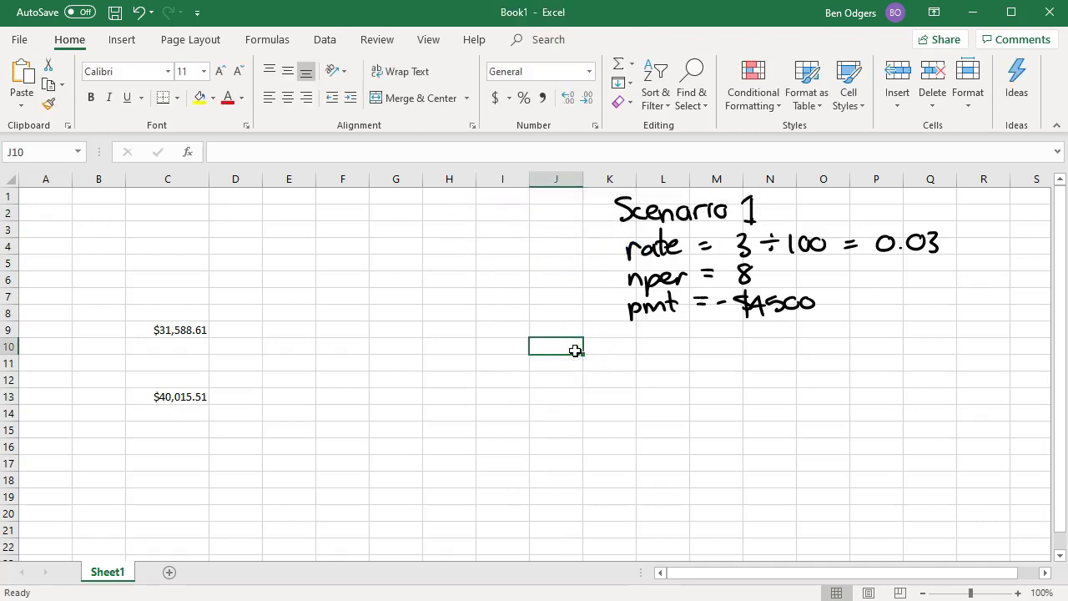
Paste the handwritten line "fv = $40 015.51" and place it below the pmt line of Scenario 1
{"action": "key", "text": "ctrl+v"}
{"action": "left_click_drag", "start_coordinate": [529, 358], "coordinate": [642, 348]}
{"action": "left_click", "coordinate": [630, 397]}
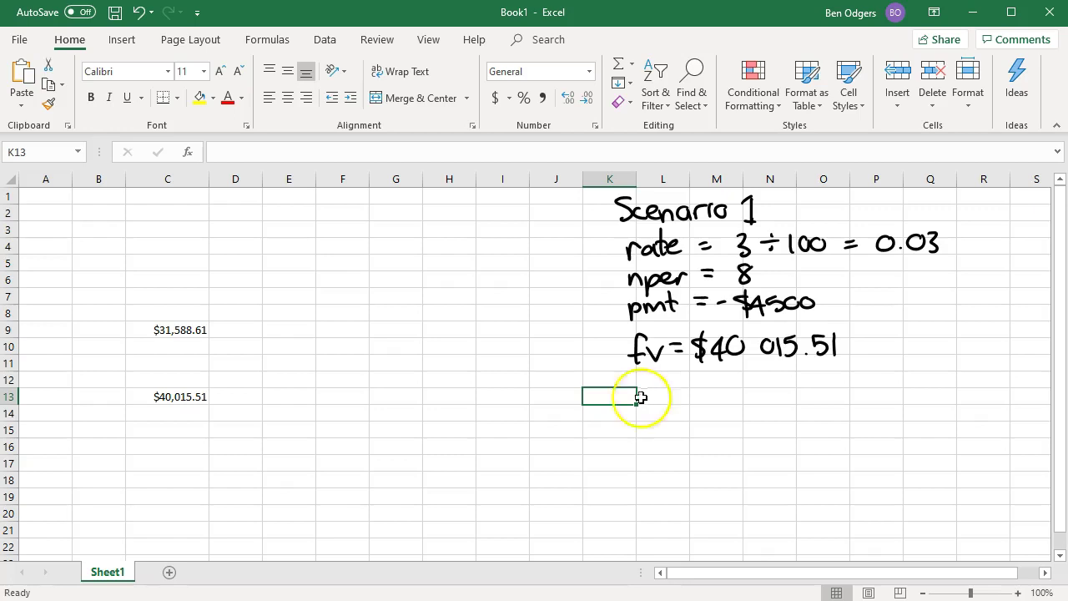
Position the handwritten "Scenario 2" notes with rate = 0.03 and nper = 8 beside the Scenario 1 notes
{"action": "key", "text": "Left"}
{"action": "key", "text": "Left"}
{"action": "key", "text": "Left"}
{"action": "key", "text": "Left"}
{"action": "key", "text": "Left"}
{"action": "key", "text": "Down"}
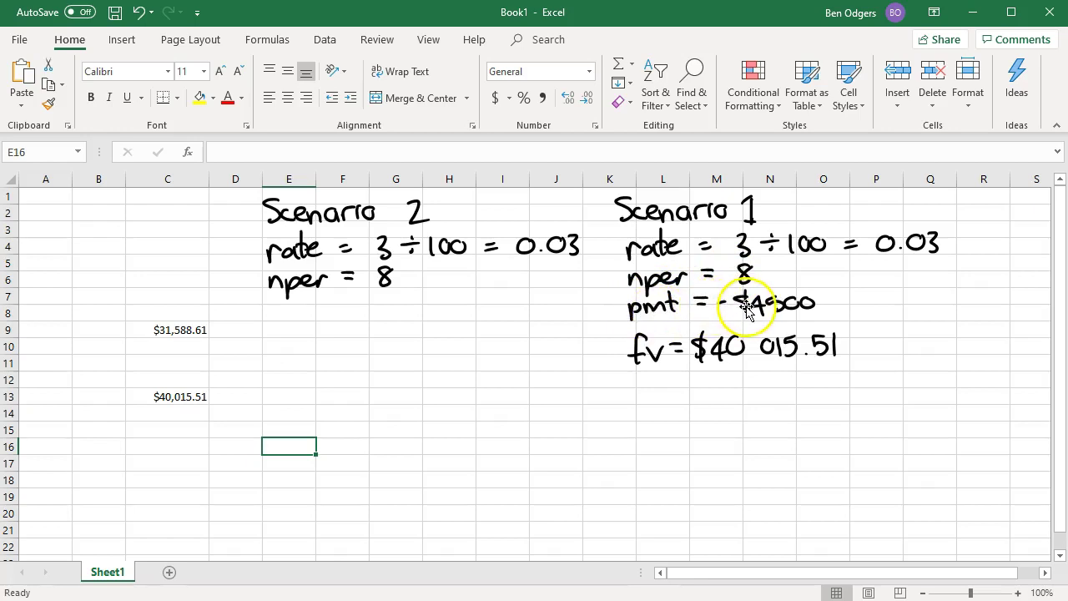
Paste the handwritten line "pmt = $0" and place it below the nper line of Scenario 2
{"action": "key", "text": "ctrl+v"}
{"action": "left_click_drag", "start_coordinate": [296, 457], "coordinate": [302, 315]}
{"action": "left_click", "coordinate": [327, 418]}
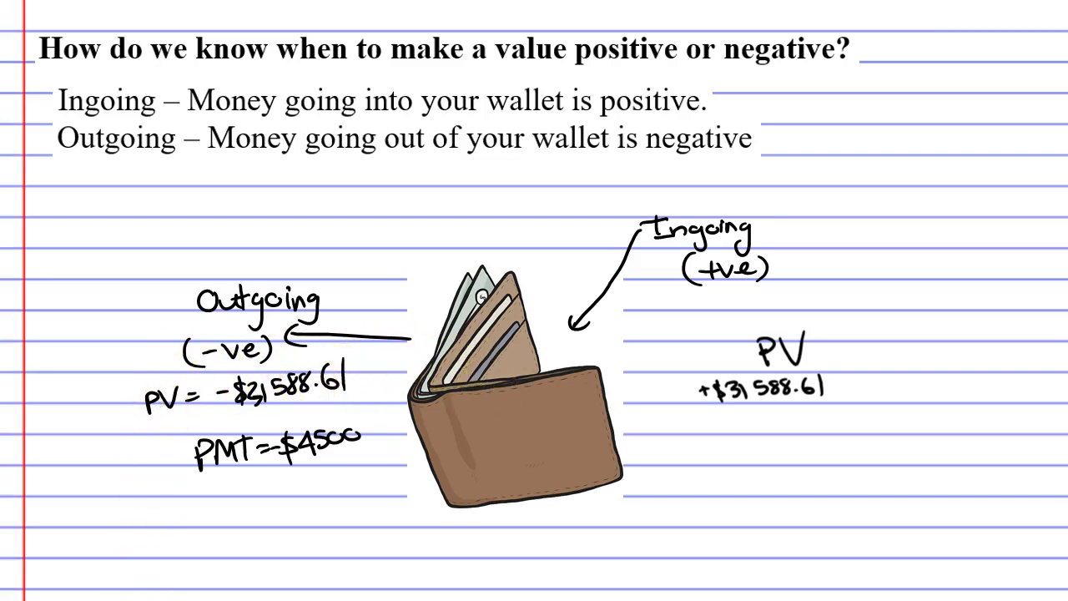
Switch back to the Excel workbook, paste a handwritten minus sign, and place it before $31 588.61 in Scenario 2's pv line
{"action": "key", "text": "alt+Tab"}
{"action": "left_click", "coordinate": [242, 483]}
{"action": "key", "text": "ctrl+v"}
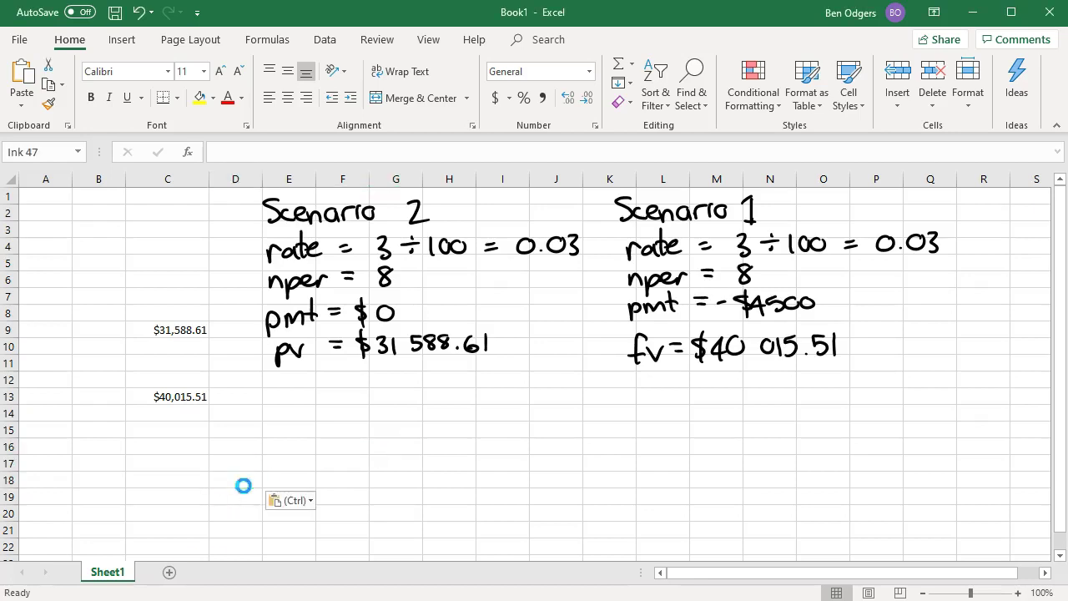
{"action": "left_click_drag", "start_coordinate": [217, 500], "coordinate": [349, 380]}
{"action": "left_click", "coordinate": [468, 434]}
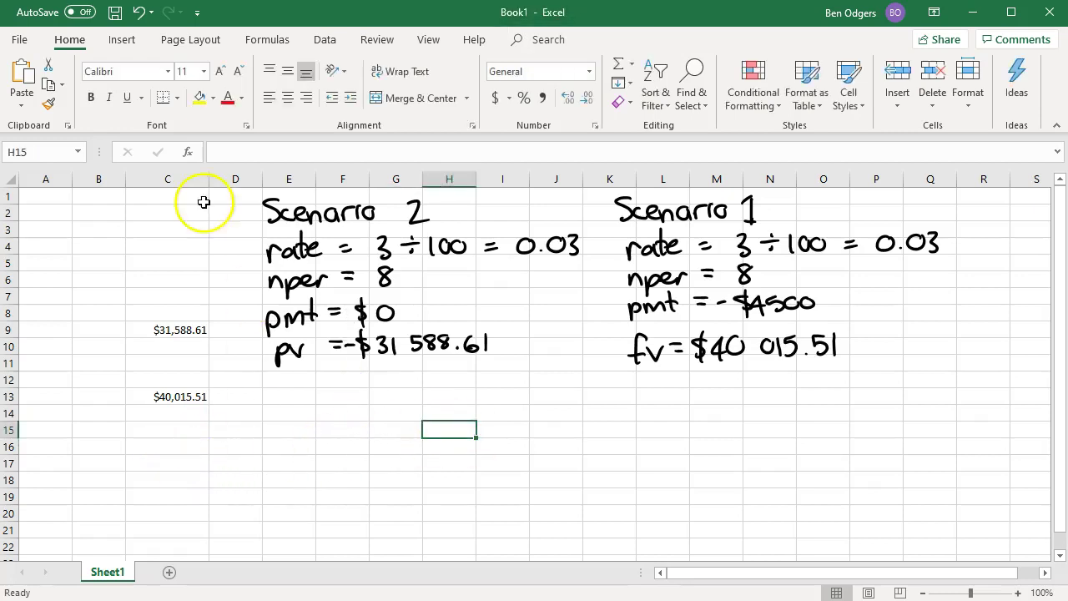
Enter the Scenario 2 future value formula =FV(0.03,8,0,-31588.61,0) in C16
{"action": "left_click", "coordinate": [162, 443]}
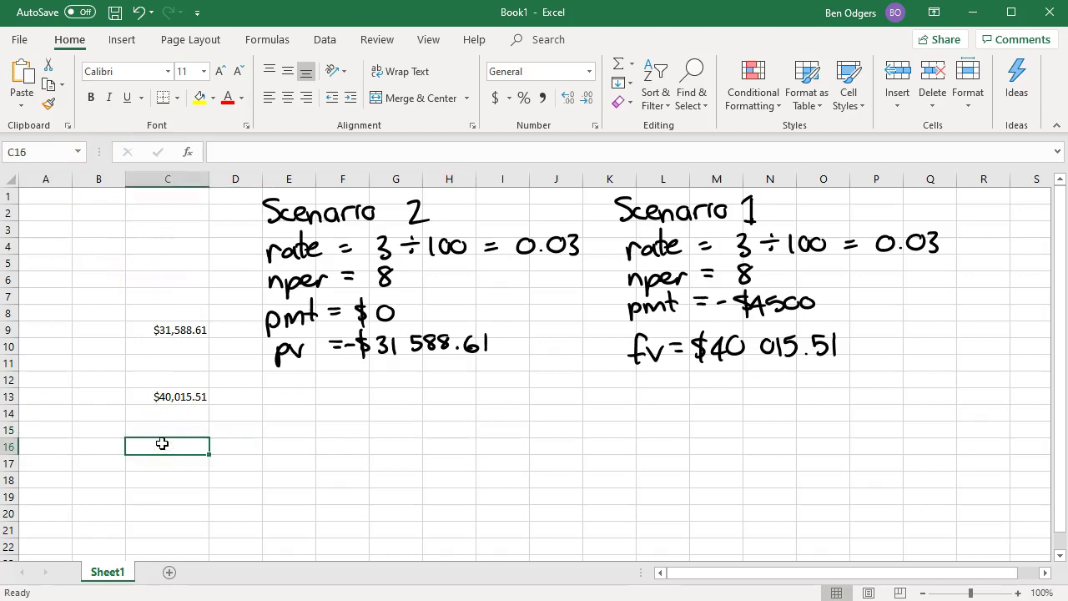
{"action": "type", "text": "="}
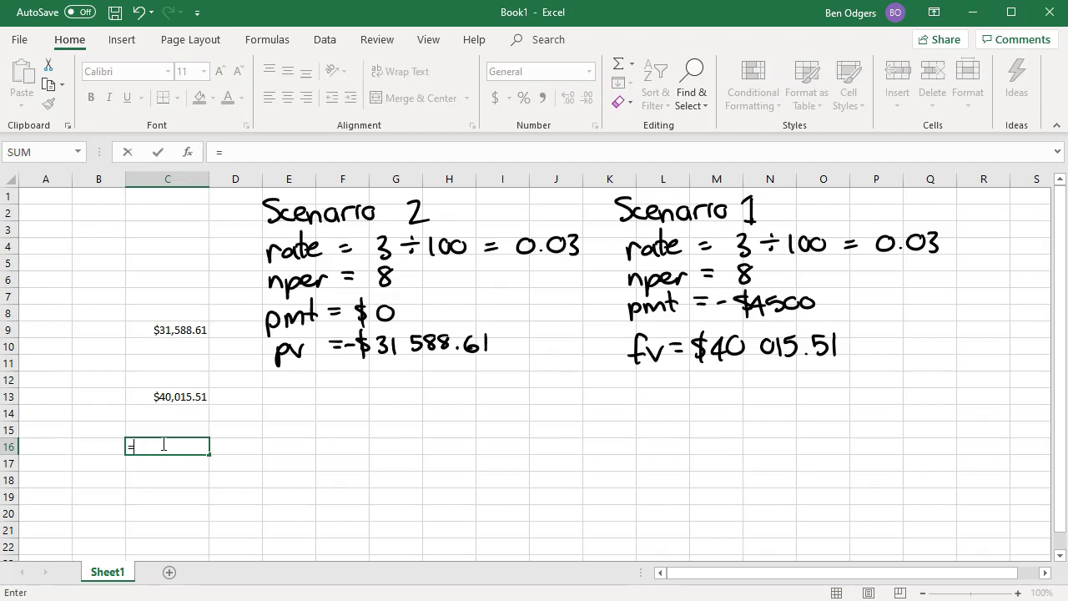
{"action": "type", "text": "fv"}
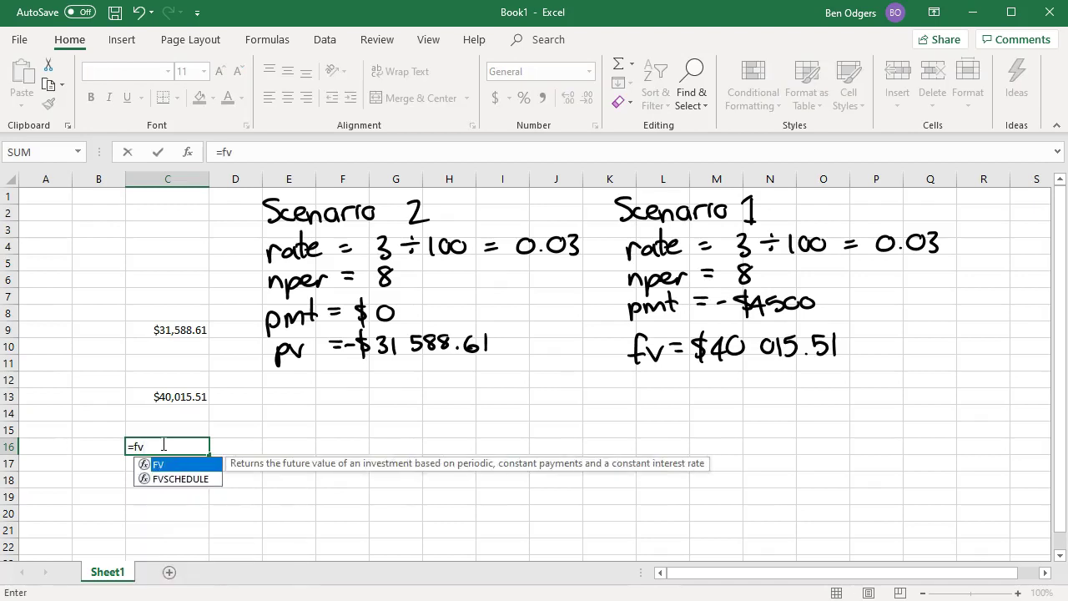
{"action": "type", "text": "("}
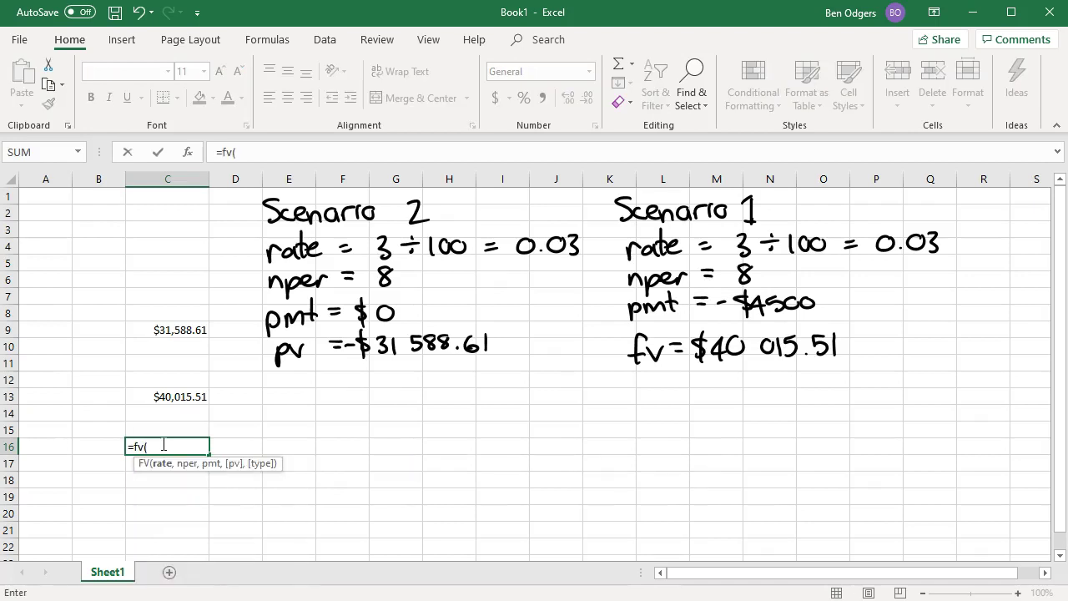
{"action": "type", "text": "0.03,"}
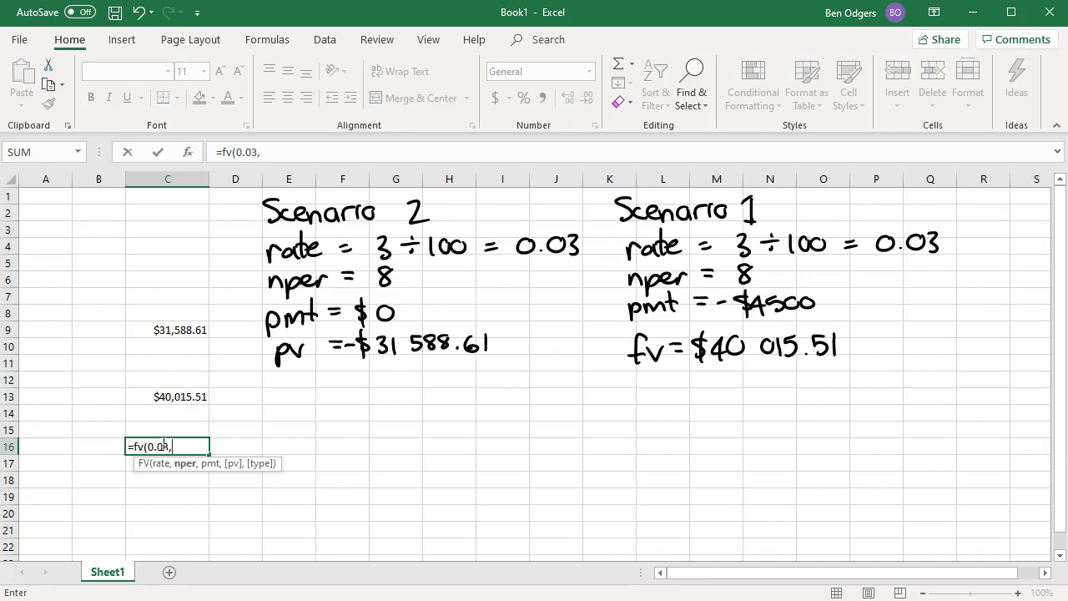
{"action": "type", "text": "8,"}
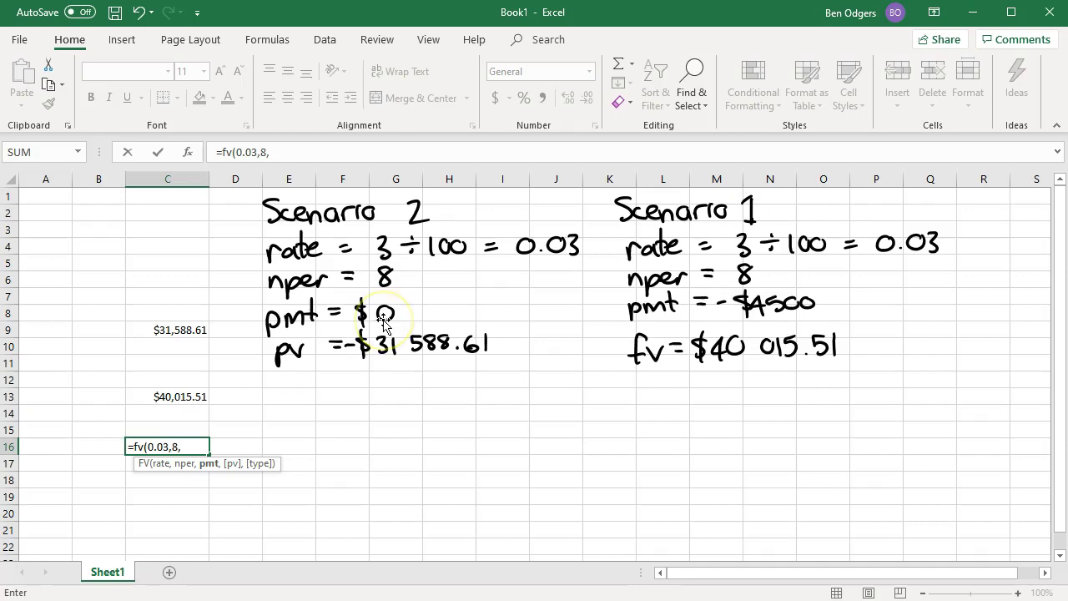
{"action": "type", "text": "0,"}
{"action": "left_click", "coordinate": [219, 467]}
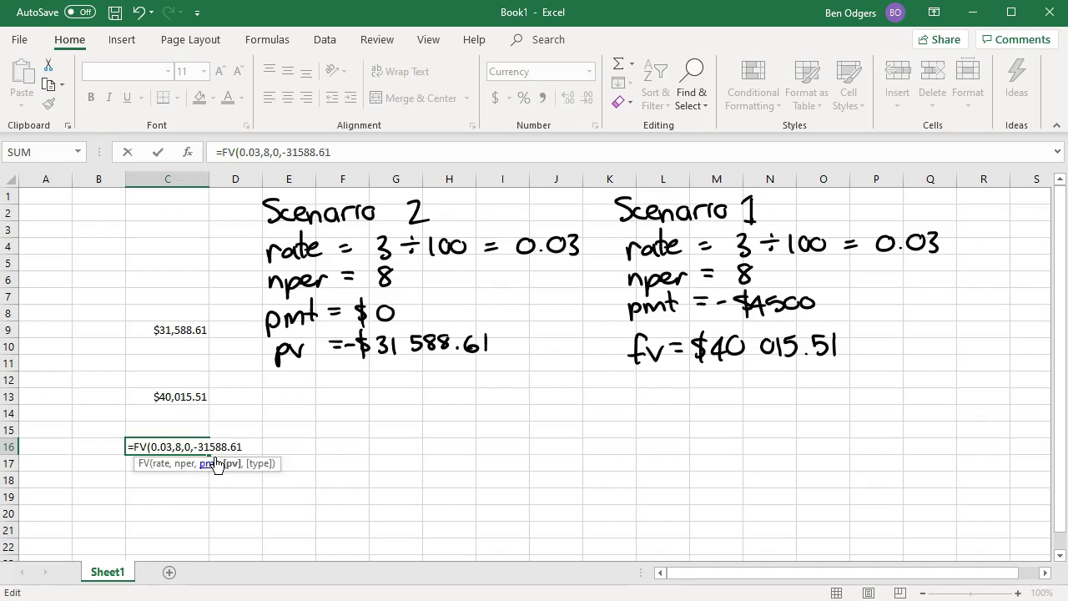
{"action": "left_click", "coordinate": [251, 469]}
{"action": "type", "text": ",0"}
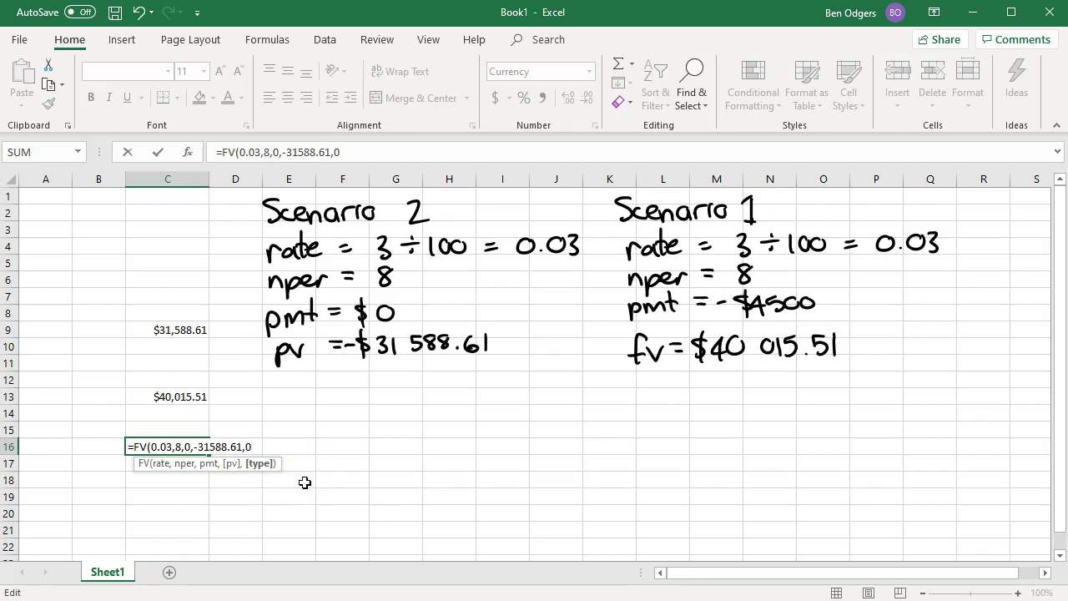
{"action": "type", "text": ")"}
{"action": "key", "text": "Return"}
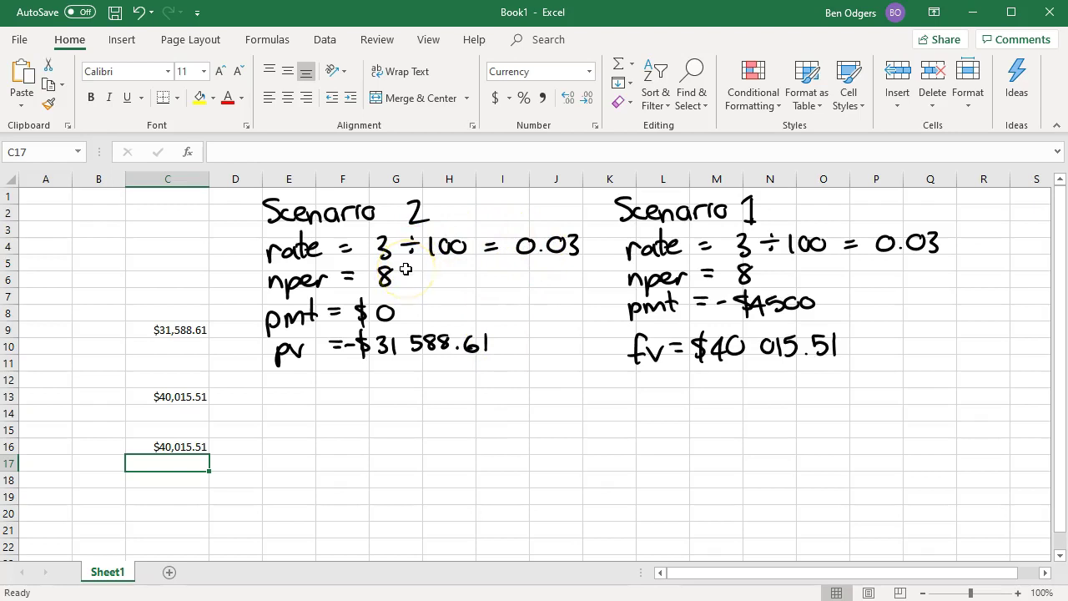
Paste the handwritten line "fv = $40 015.51" below the pv line of Scenario 2
{"action": "left_click", "coordinate": [656, 351]}
{"action": "left_click", "coordinate": [395, 463]}
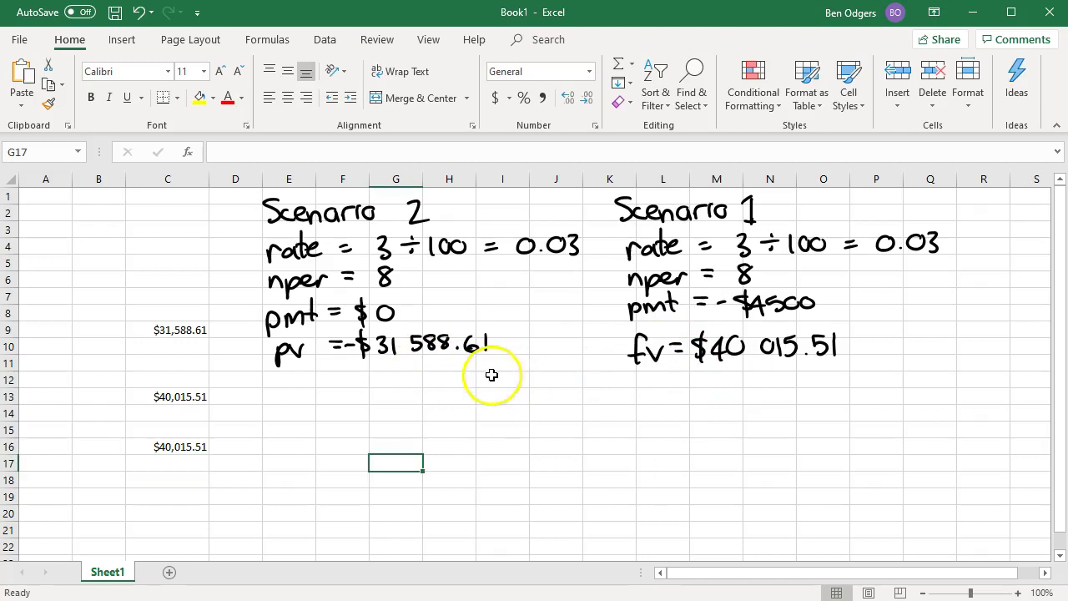
{"action": "left_click", "coordinate": [558, 395]}
{"action": "left_click", "coordinate": [334, 411]}
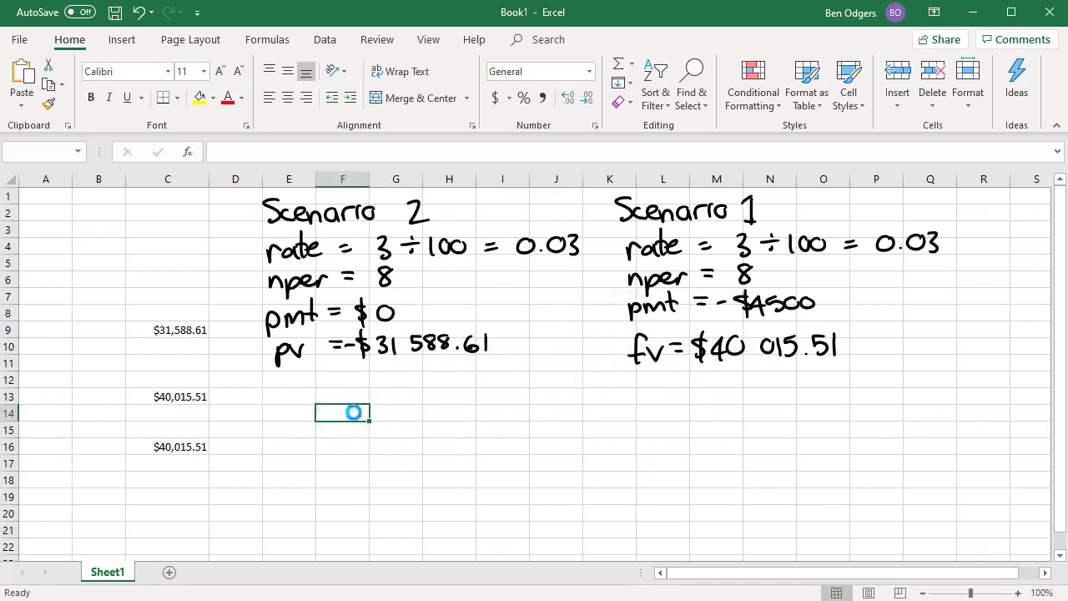
{"action": "key", "text": "ctrl+v"}
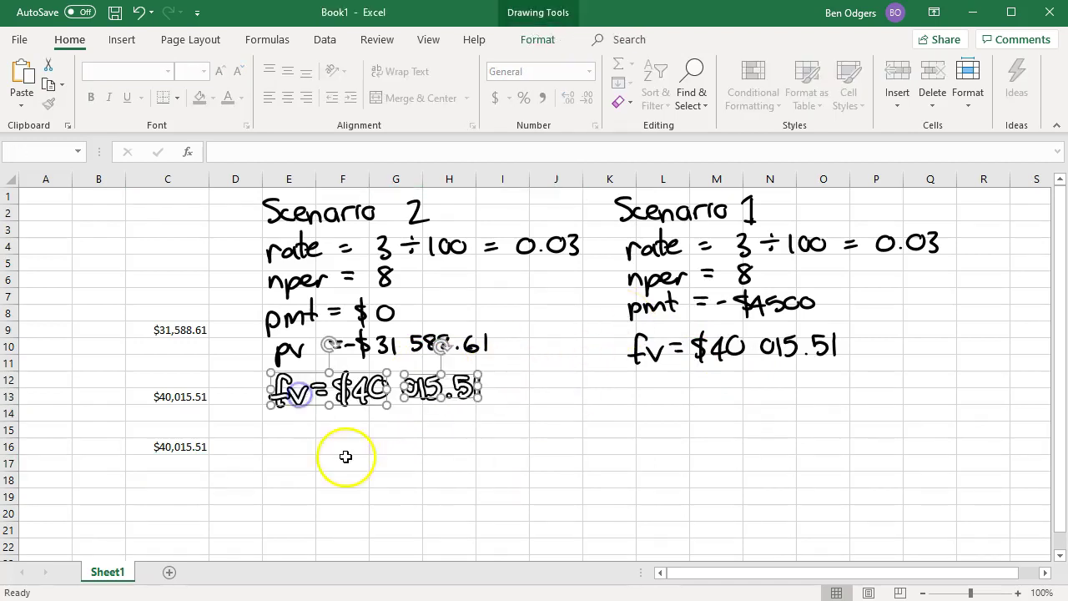
{"action": "left_click", "coordinate": [346, 457]}
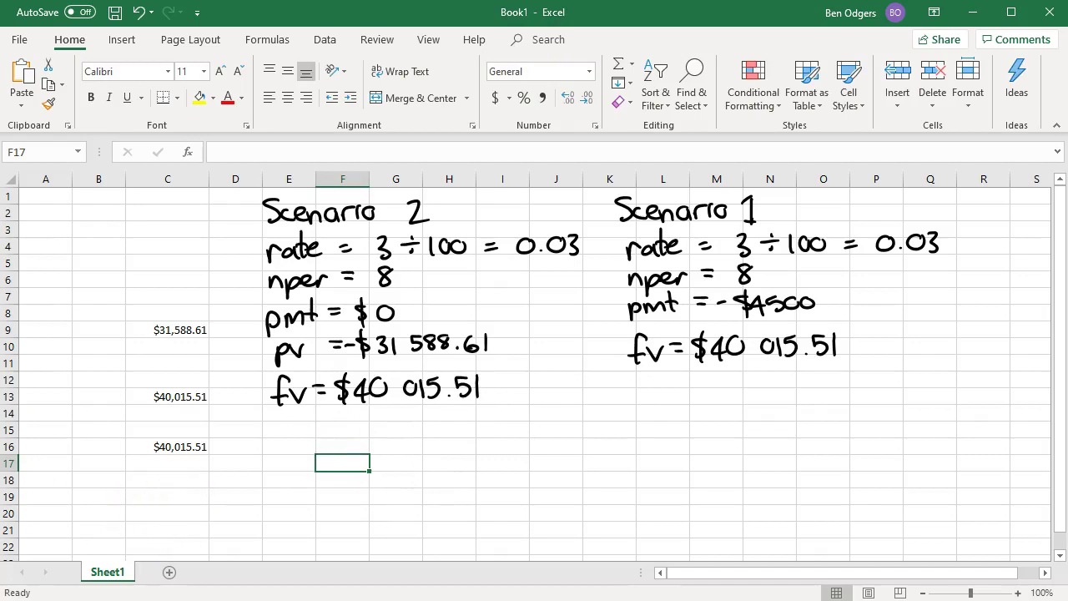